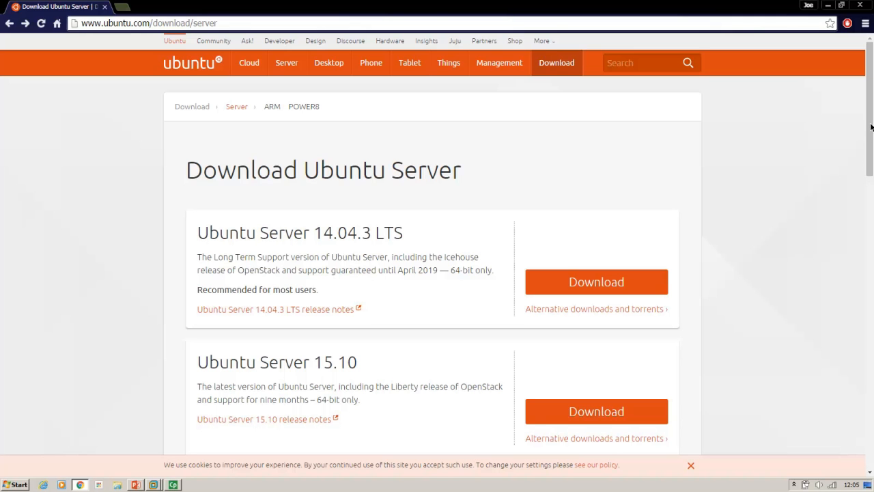
- Download Ubuntu Server 14.04.3 LTS from the server download page and switch to PowerPoint
scroll(872, 111, down, 1)
drag(873, 109, 872, 112)
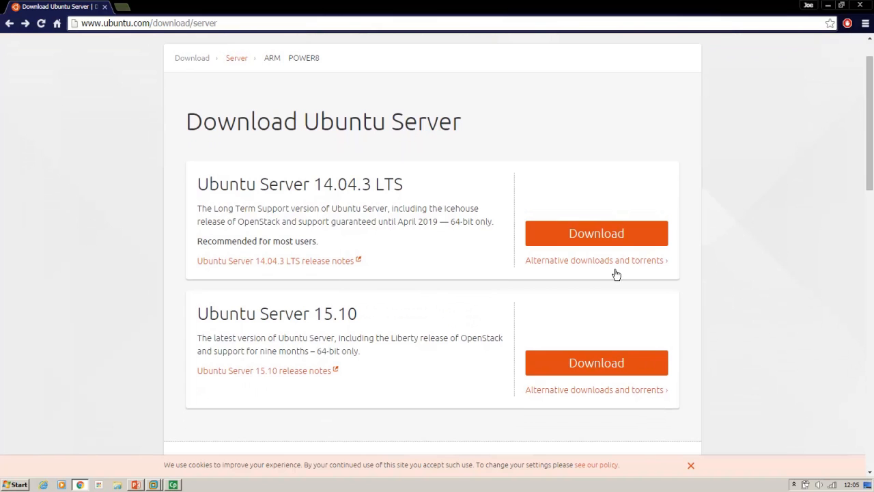
click(617, 235)
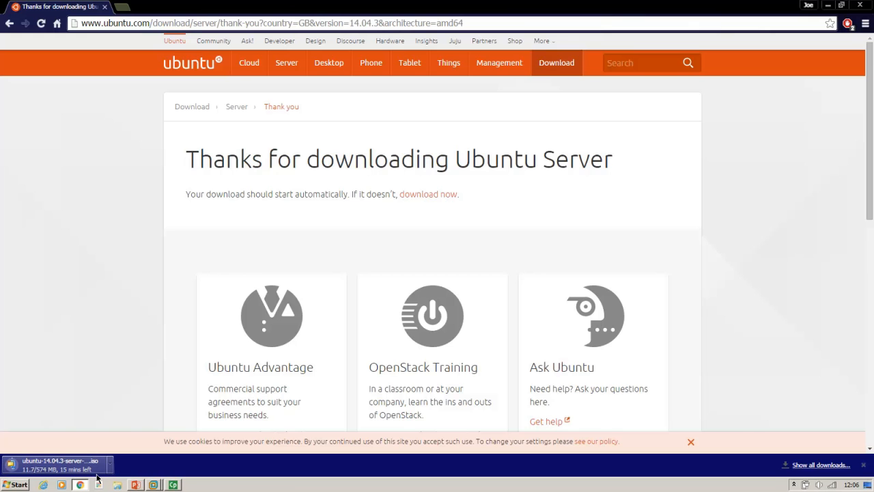
click(136, 484)
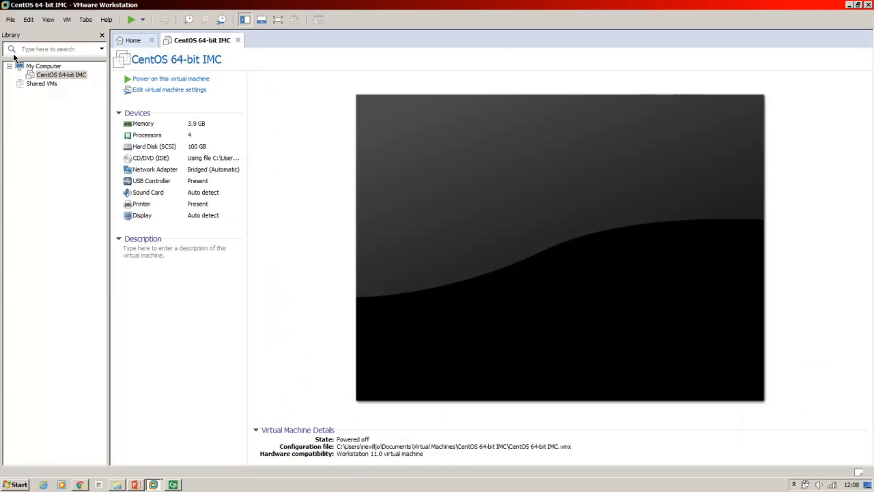
- In VMware Workstation, start a new custom virtual machine with Workstation 11.0 hardware compatibility
click(10, 20)
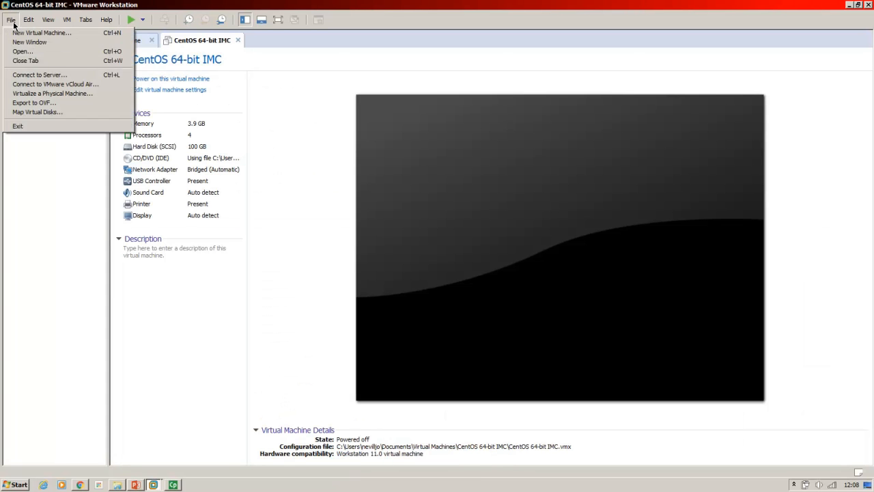
click(49, 34)
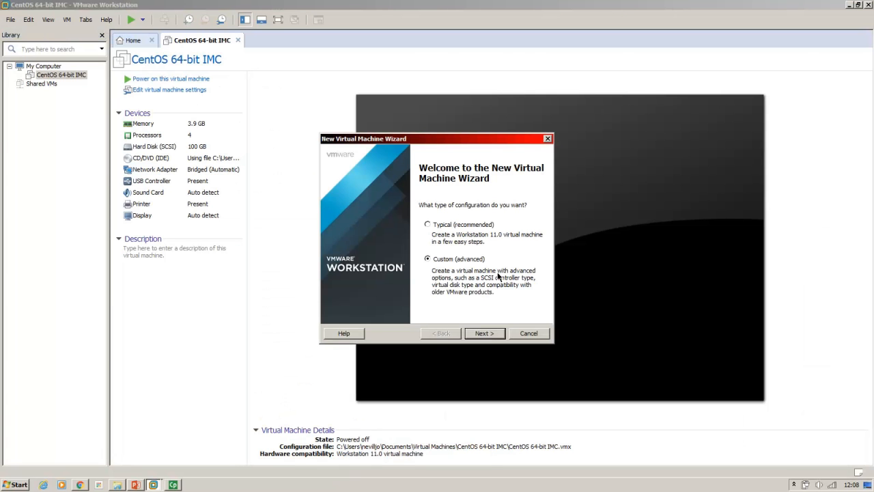
click(489, 334)
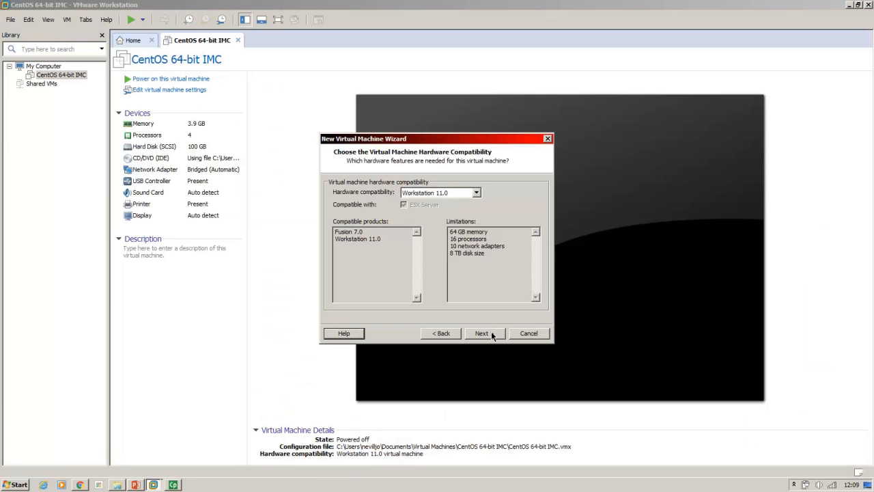
click(489, 333)
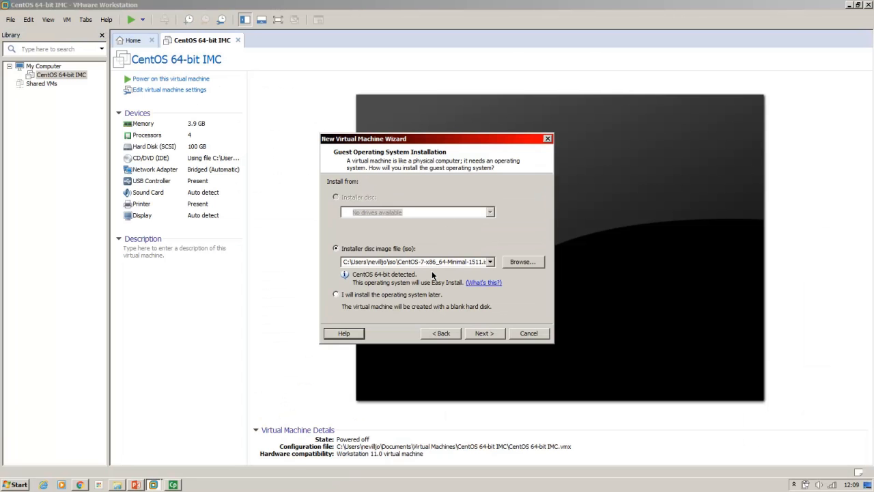
- Use ubuntu-14.04.3-server-amd64.iso from the iso folder as the installer disc image for the guest operating system
click(528, 263)
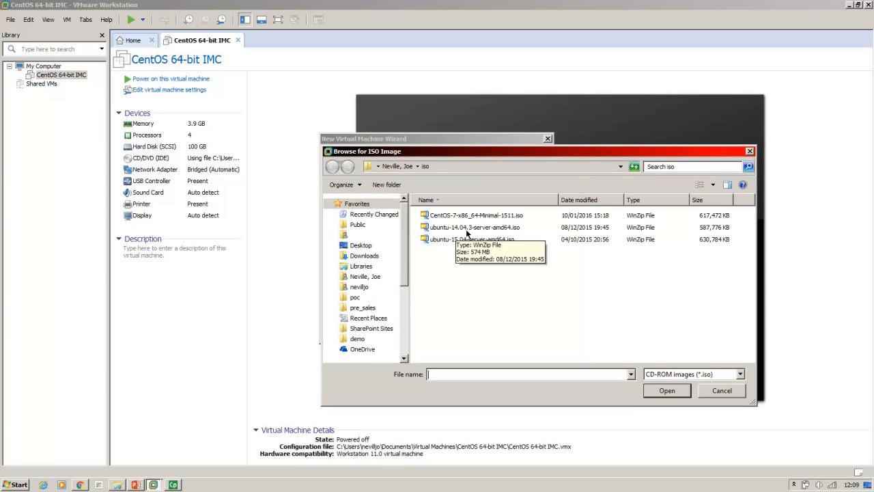
click(484, 228)
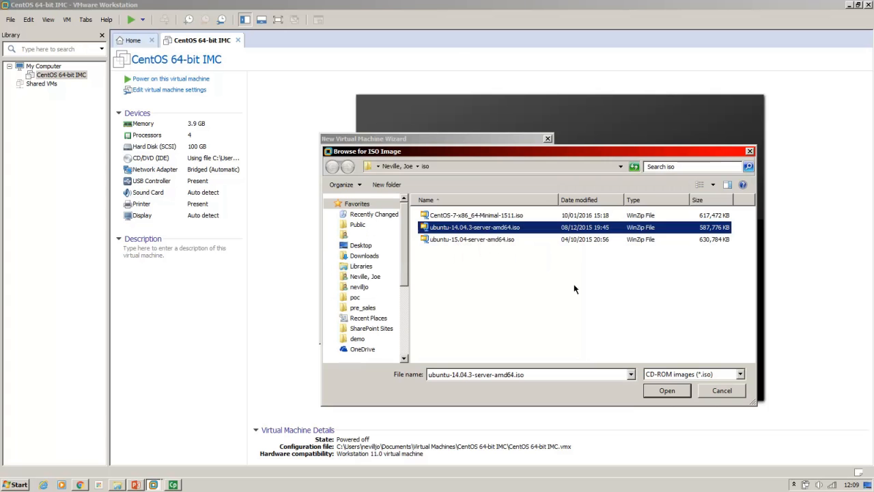
click(667, 392)
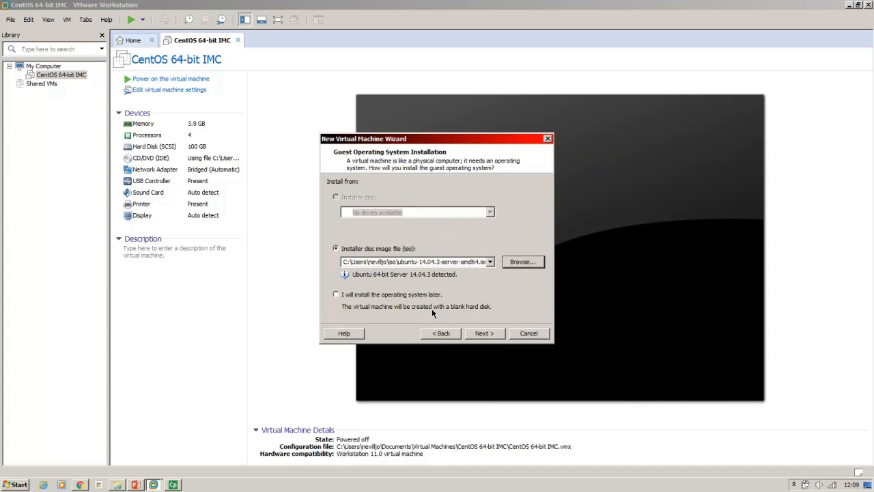
click(482, 335)
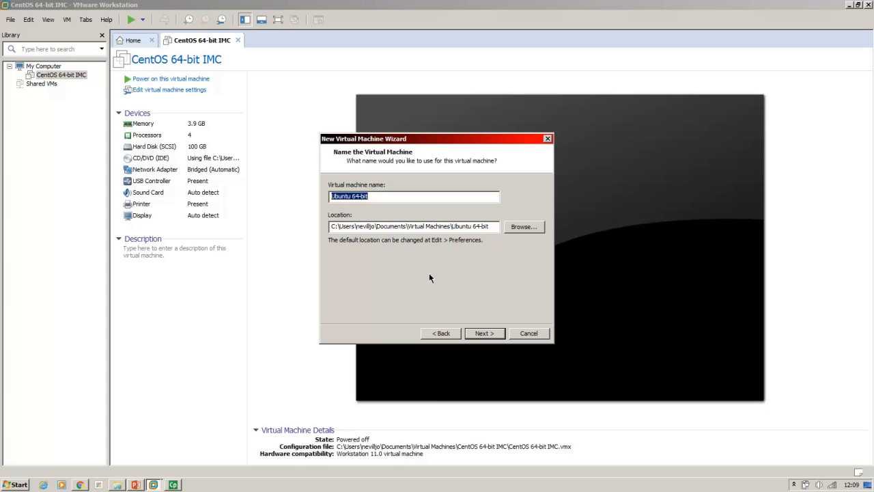
- Name the virtual machine u14-4-1 and keep its default location
text(u1)
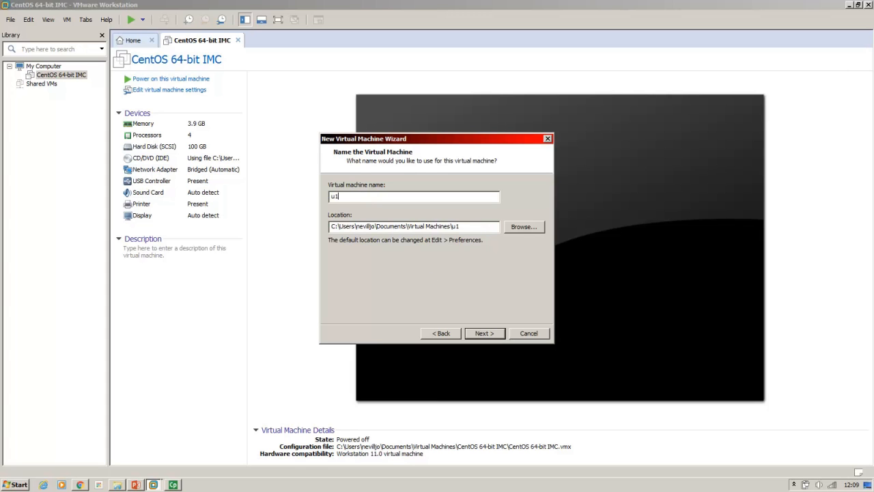
text(4-4-1)
click(488, 333)
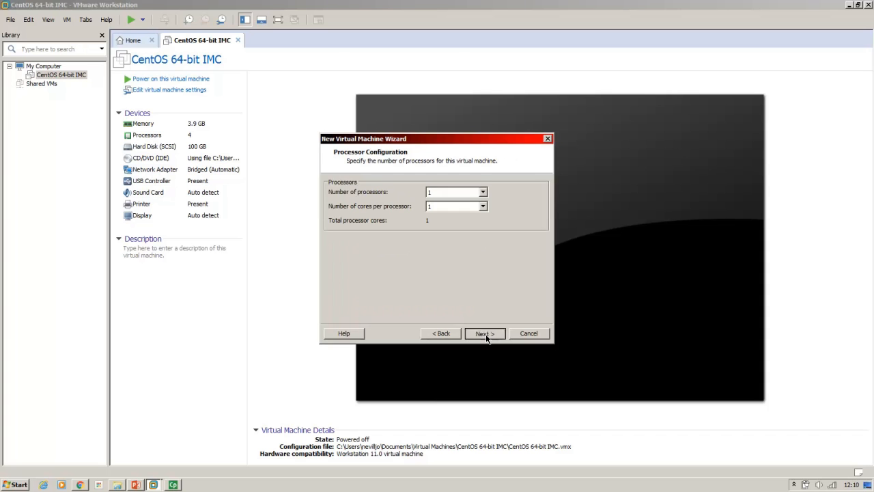
- Accept one single-core processor, 1024 MB of memory, NAT networking, the default controller and disk type, and a new virtual disk
click(484, 333)
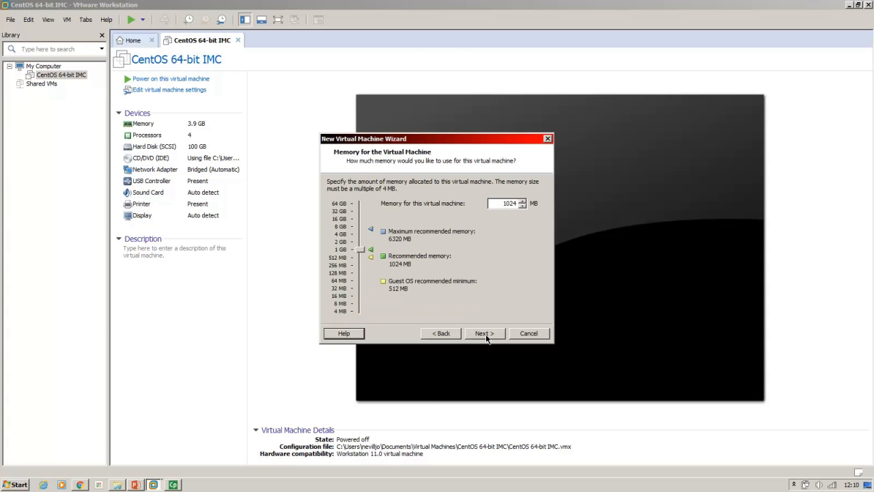
click(485, 334)
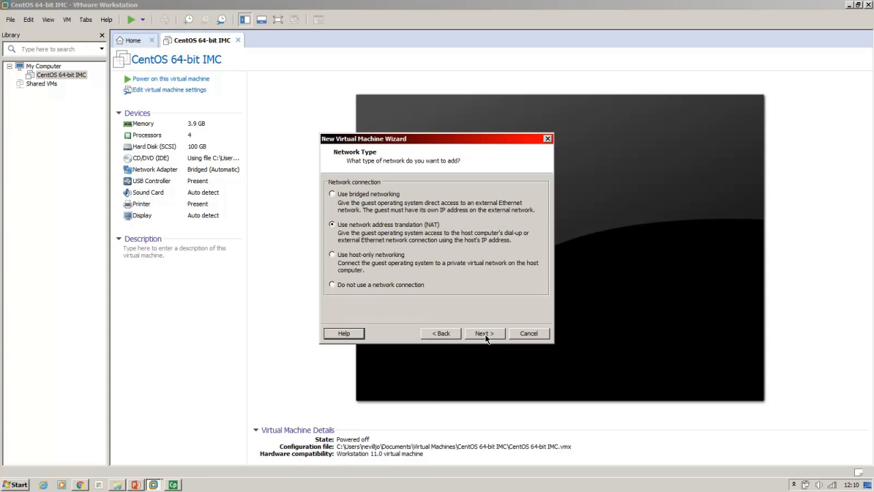
click(485, 333)
click(485, 333)
click(485, 334)
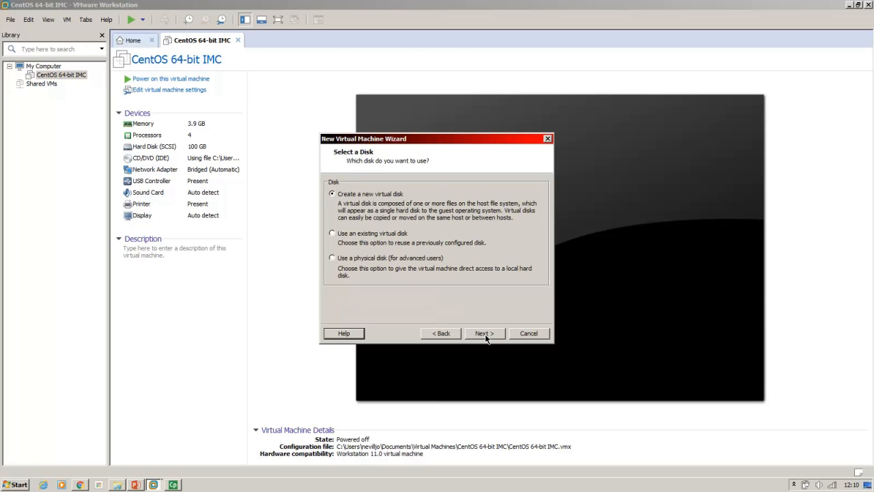
click(485, 333)
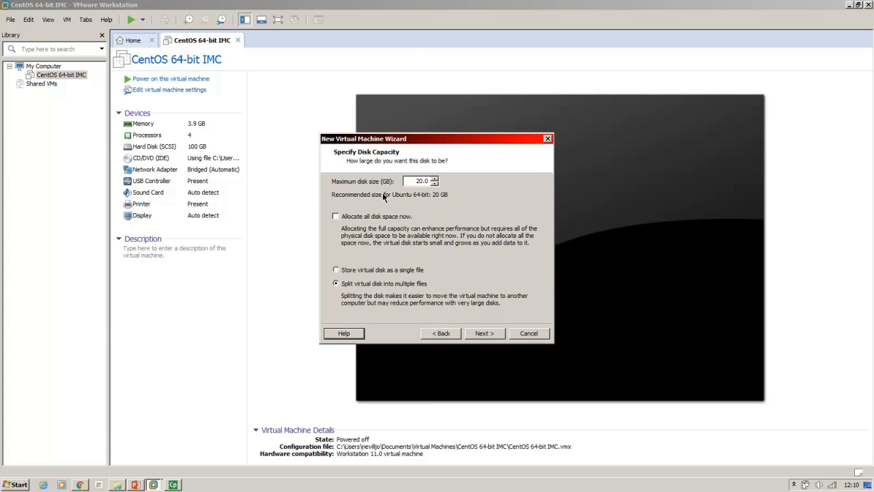
- Set the maximum disk size to 8 GB, split into multiple files, and keep u14-4-1.vmdk as the disk file
double_click(418, 180)
text(8)
click(487, 333)
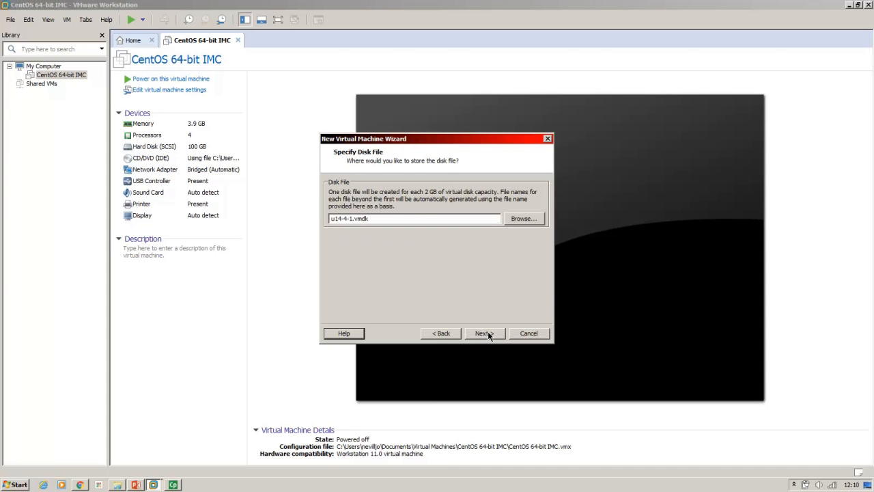
click(484, 333)
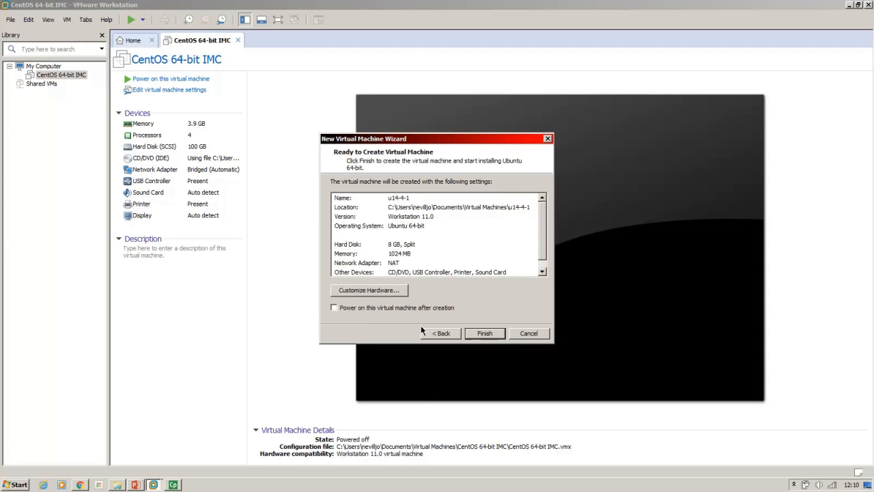
- Review the virtual machine's hardware settings for each device, from memory and processors through to the display
click(389, 294)
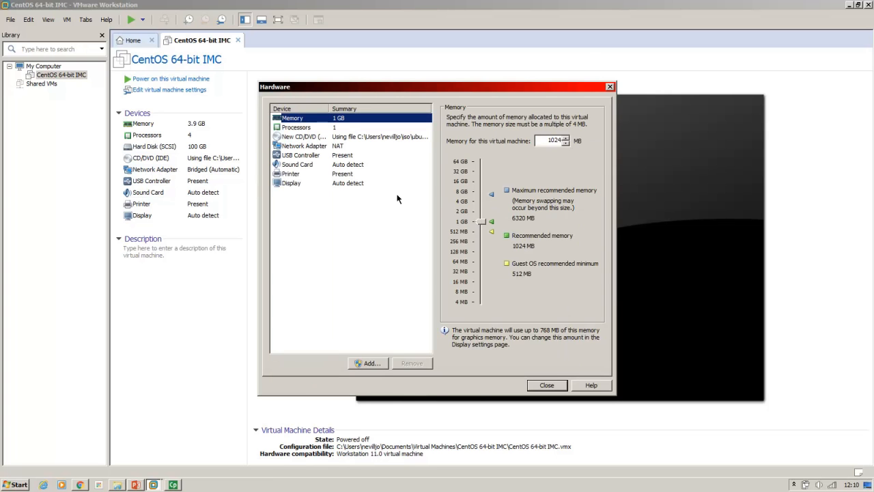
click(305, 129)
click(304, 121)
click(304, 128)
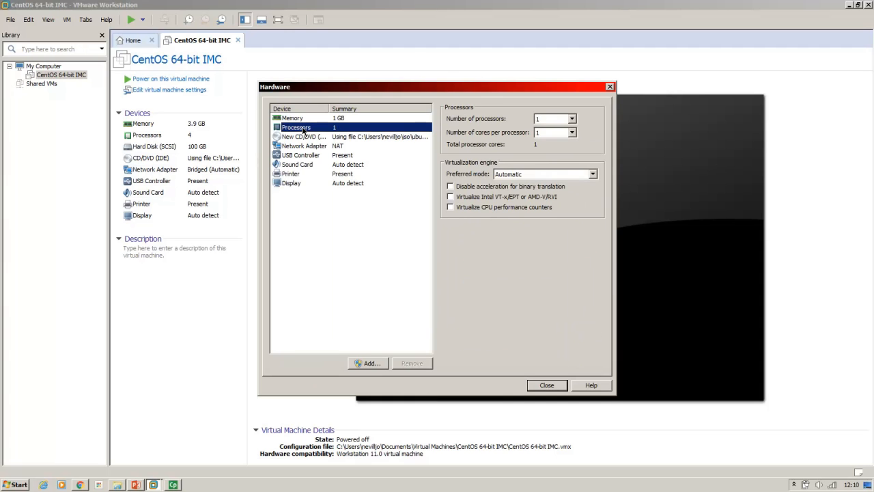
click(303, 137)
click(303, 147)
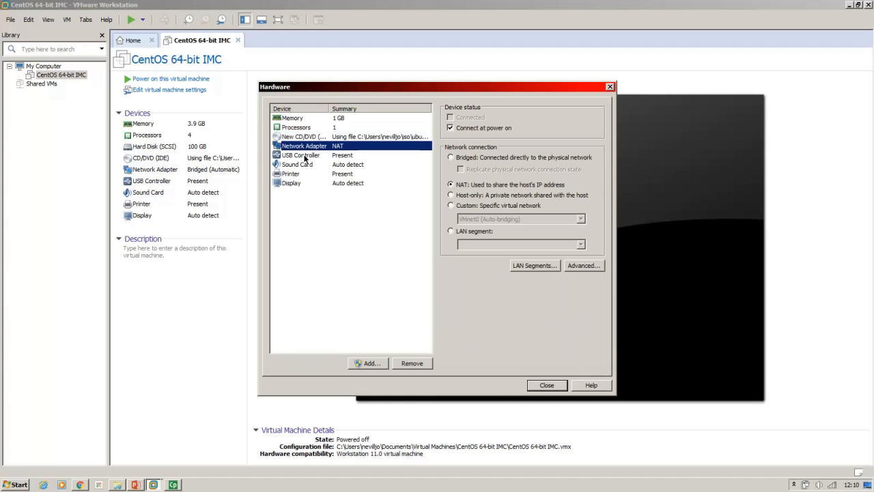
click(304, 155)
click(305, 165)
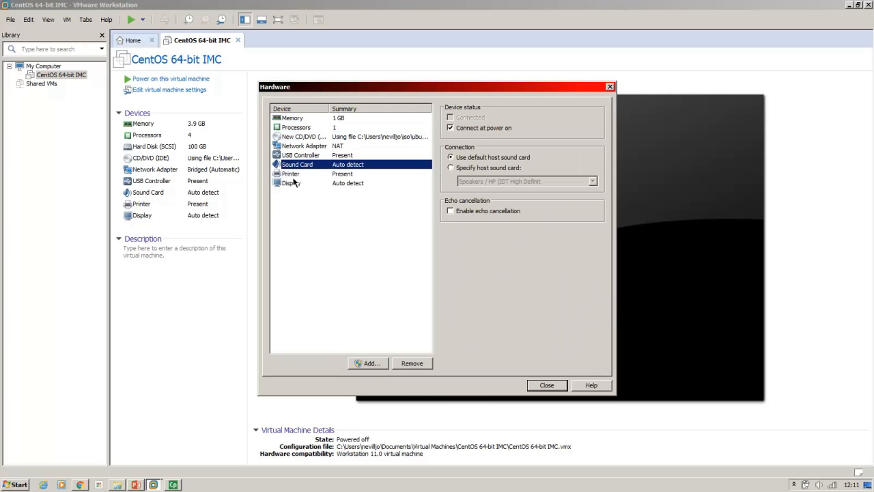
click(294, 175)
click(293, 183)
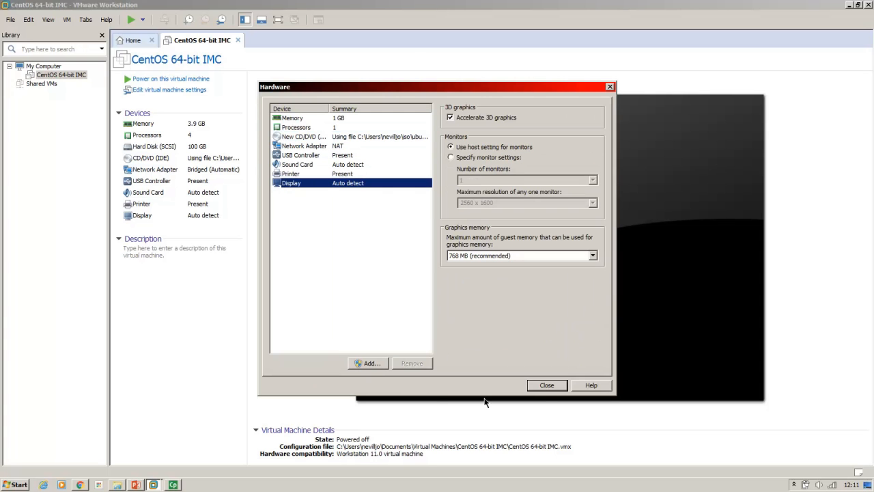
click(547, 387)
- Enable powering on the virtual machine after creation and finish the wizard
click(379, 309)
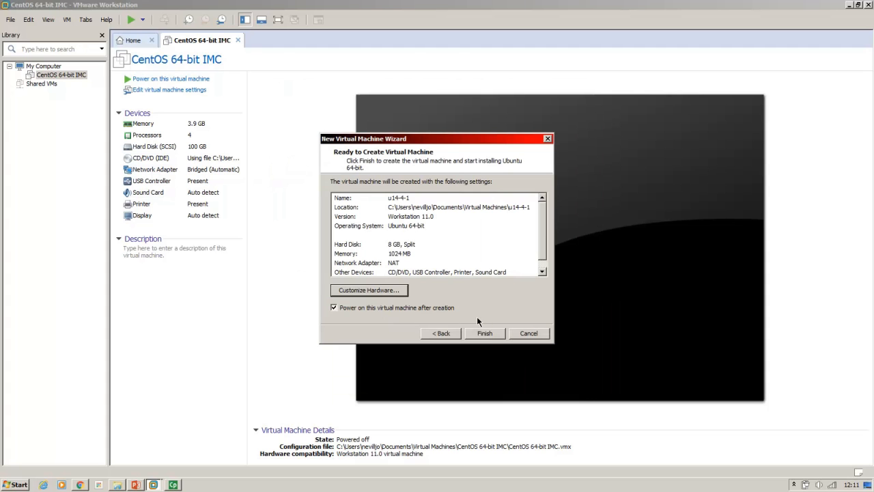
click(486, 333)
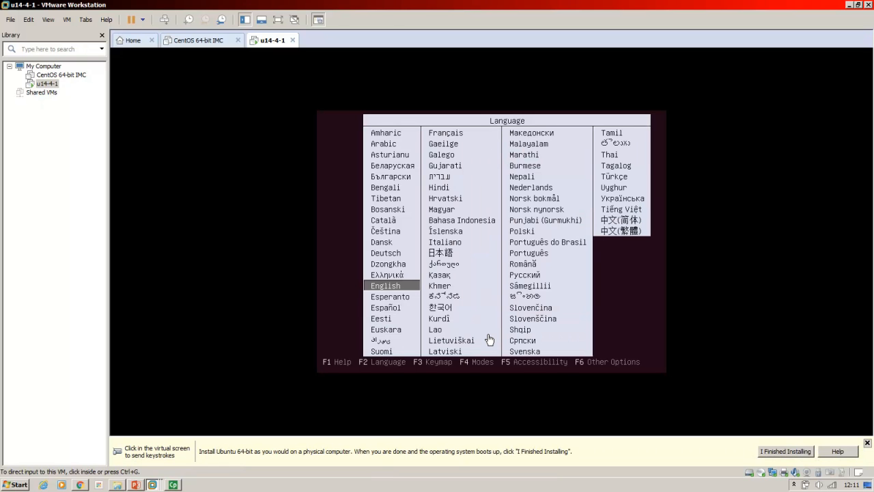
- Choose English as the Ubuntu installation language and United Kingdom as the location
click(488, 339)
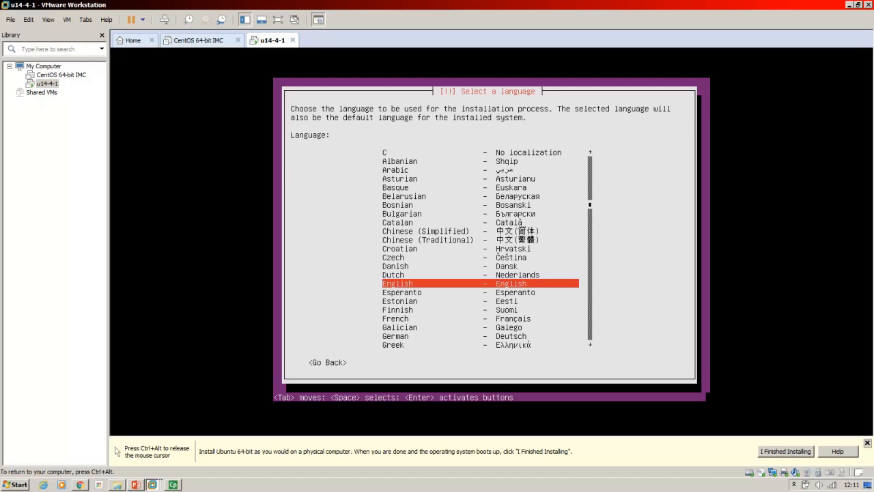
key(Return)
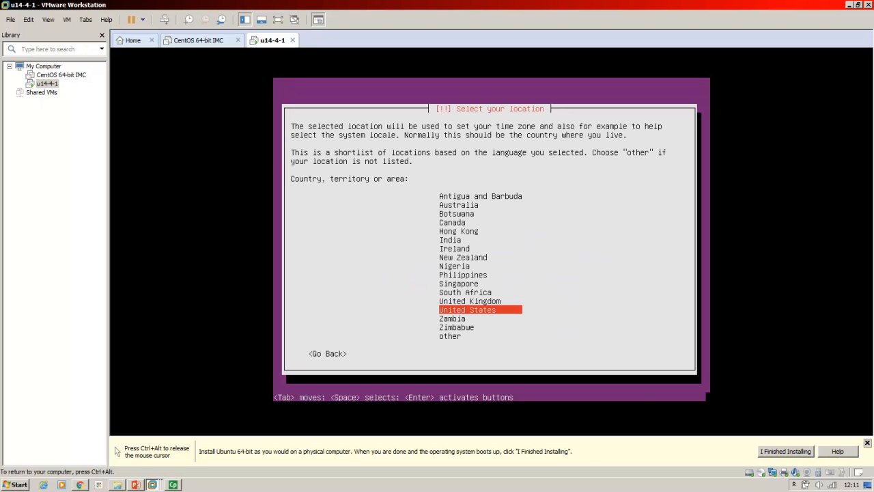
key(Up)
key(Return)
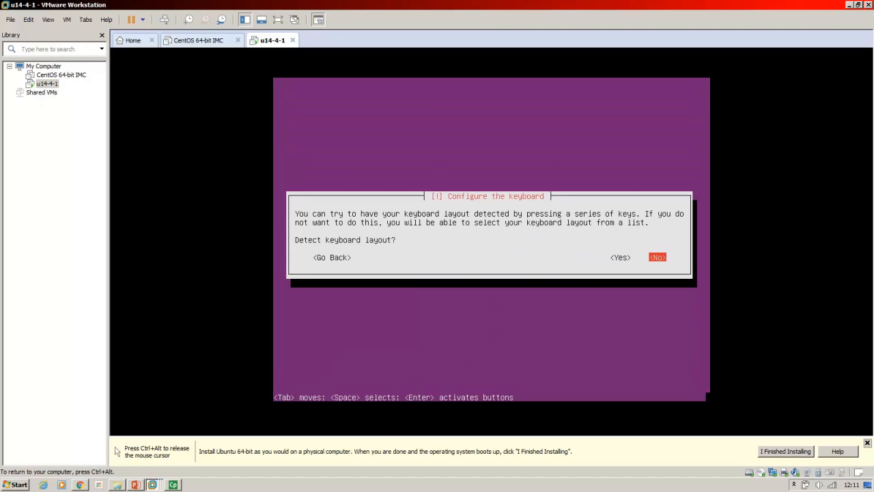
- Run the keyboard layout detection, answer its key prompts, and accept the gb layout
key(Left)
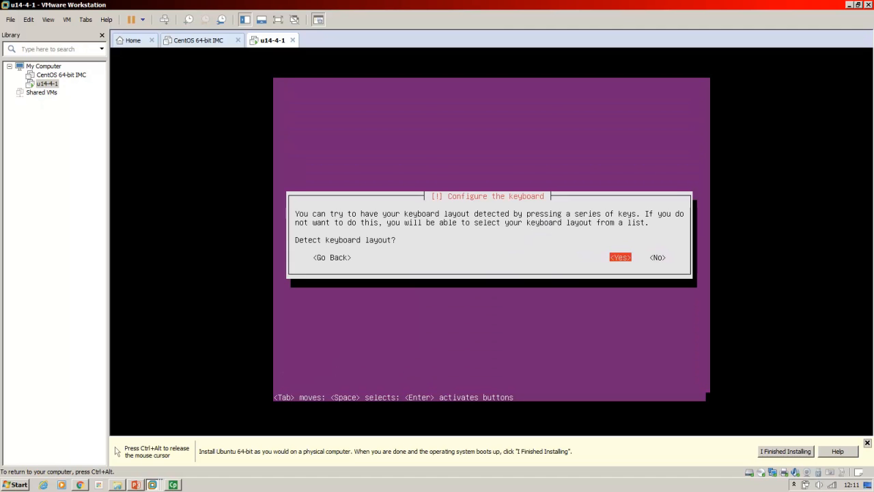
key(Return)
key(y)
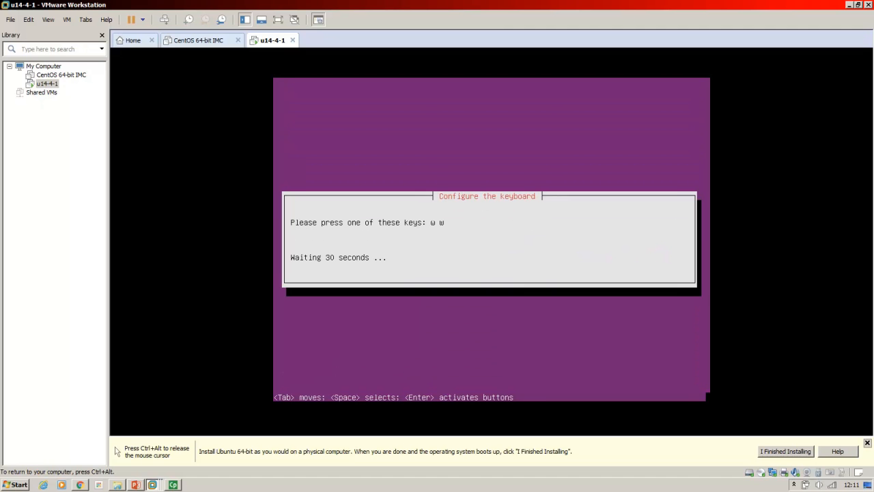
key(w)
key(Return)
key(Return)
key(Return)
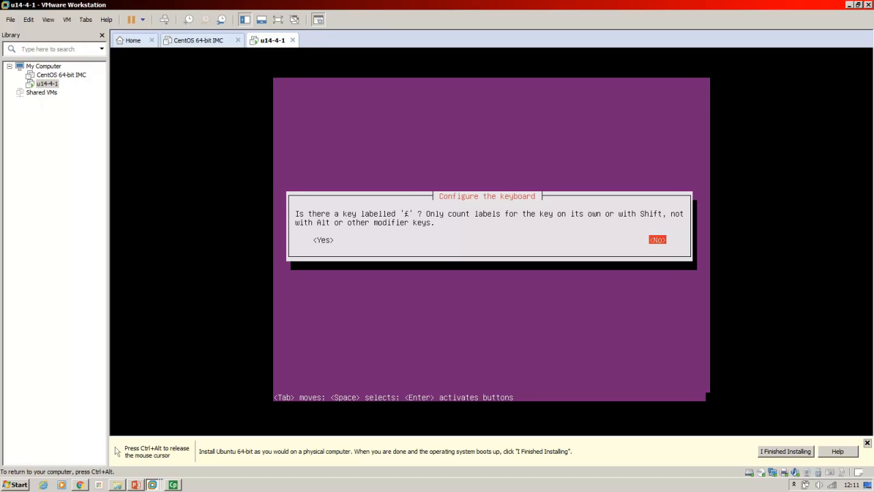
key(Return)
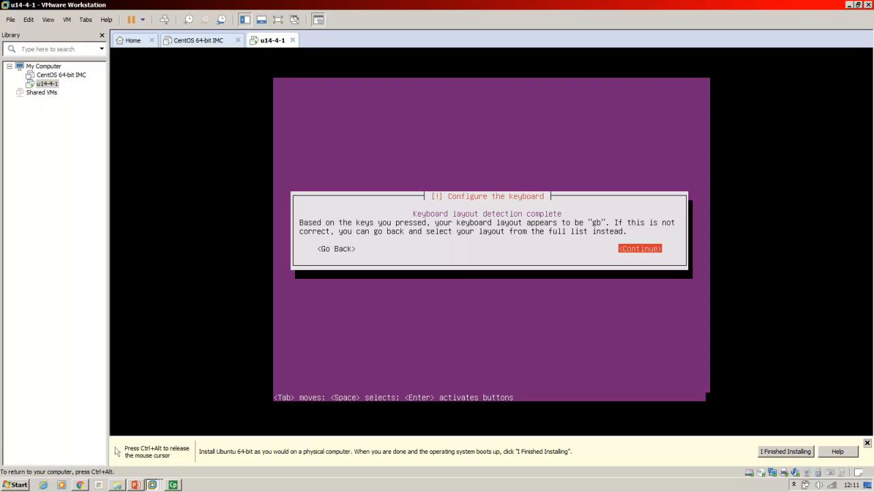
key(Return)
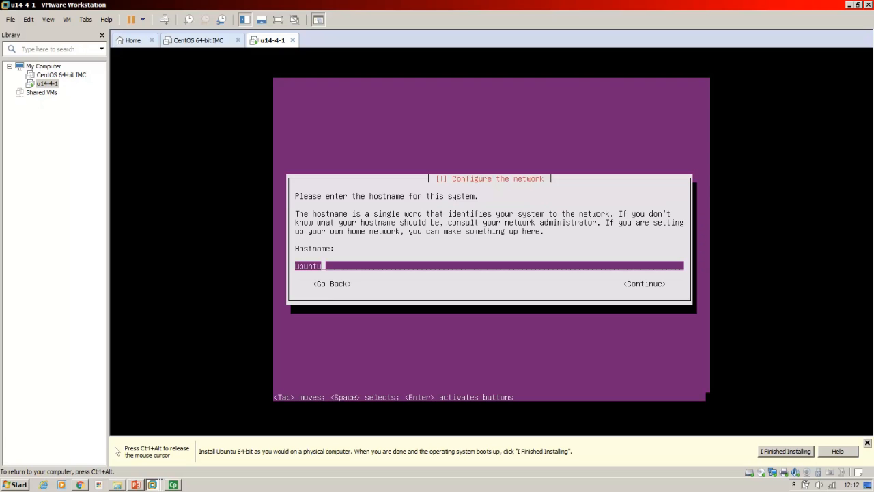
- Set the system's hostname to u14-4-1 and continue the installation
key(BackSpace)
key(BackSpace)
key(BackSpace)
key(BackSpace)
key(BackSpace)
text(14-4-1)
key(Tab)
key(Return)
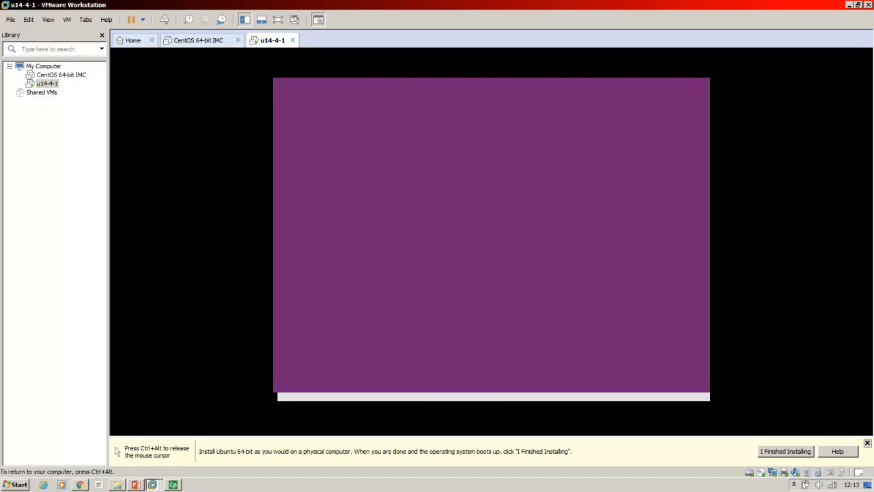
- Enter the new user's full name and accept the suggested account username
text(joe)
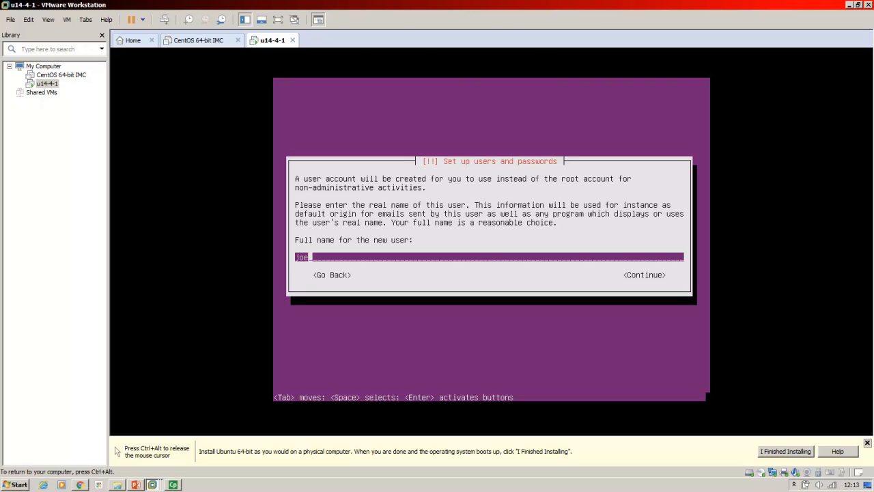
key(Tab)
key(Return)
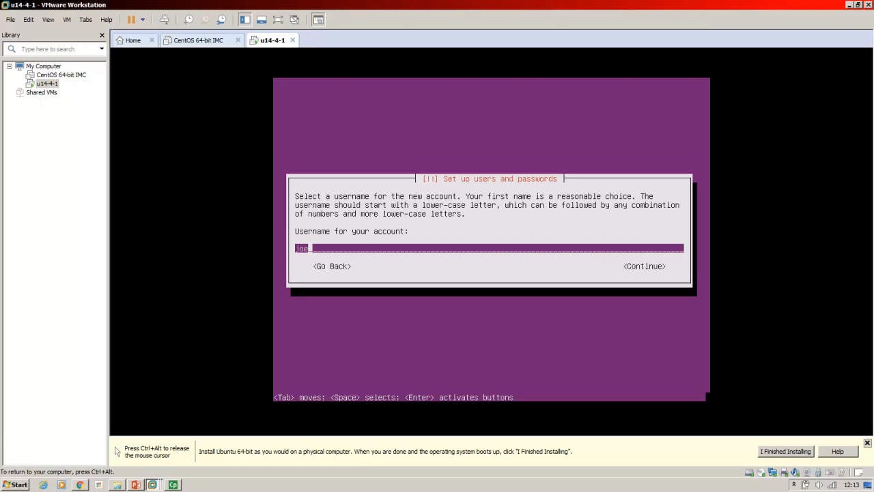
key(Tab)
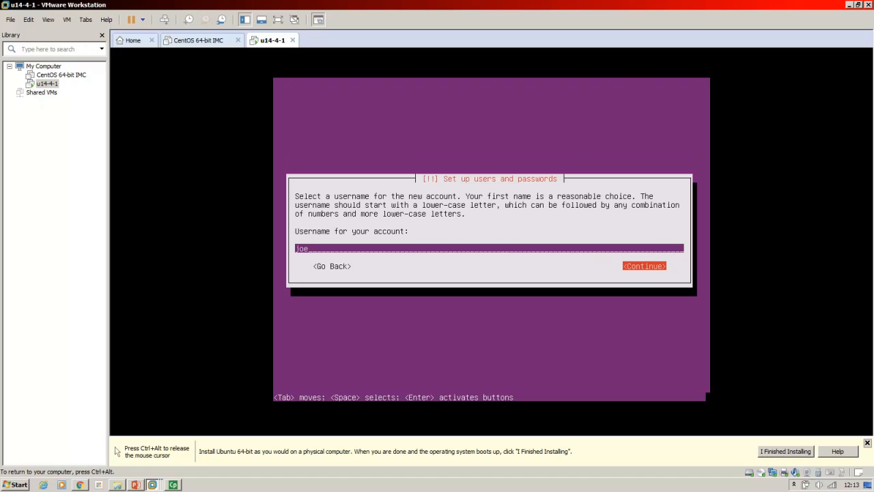
key(Return)
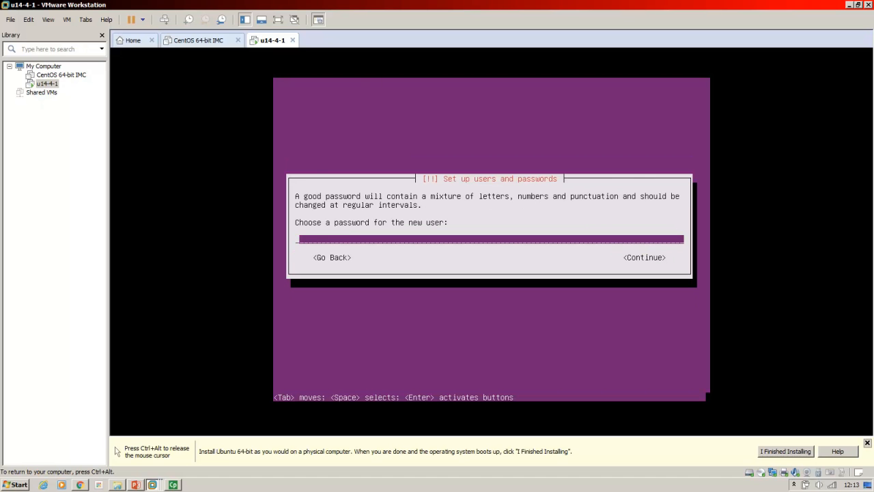
- Enter and verify the new user's account password, and allow the use of a weak password
key(Tab)
key(Return)
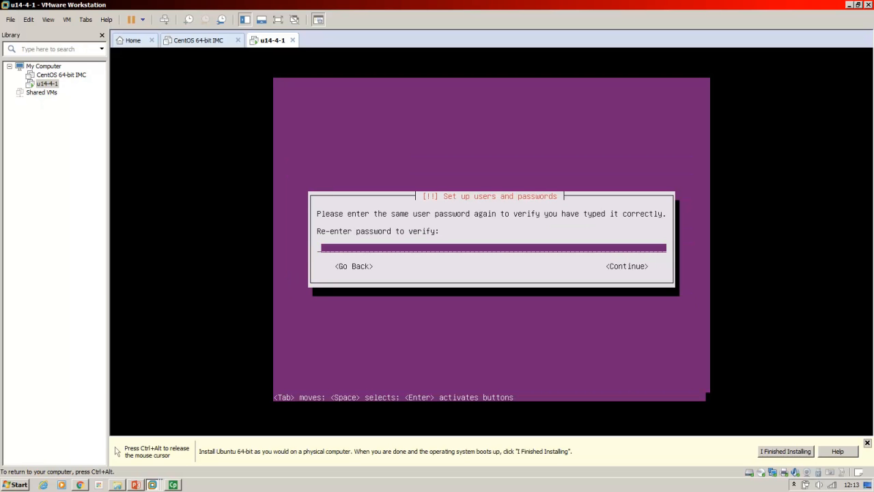
key(Tab)
key(Return)
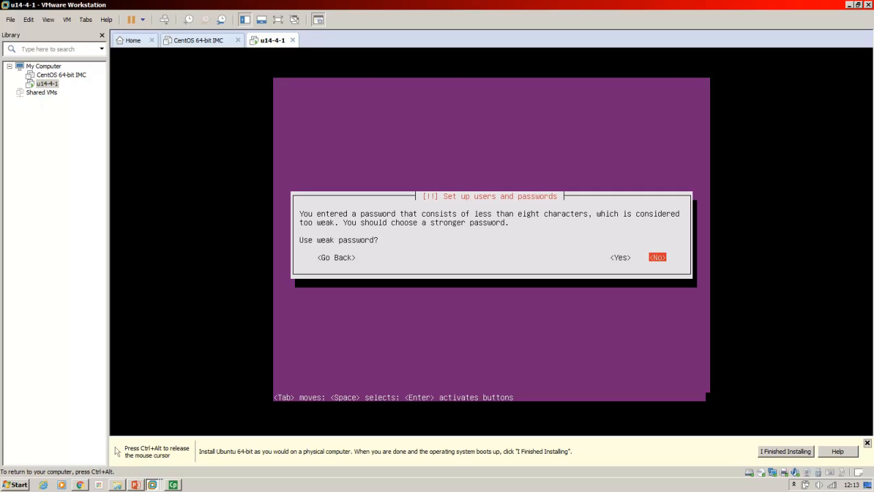
key(Left)
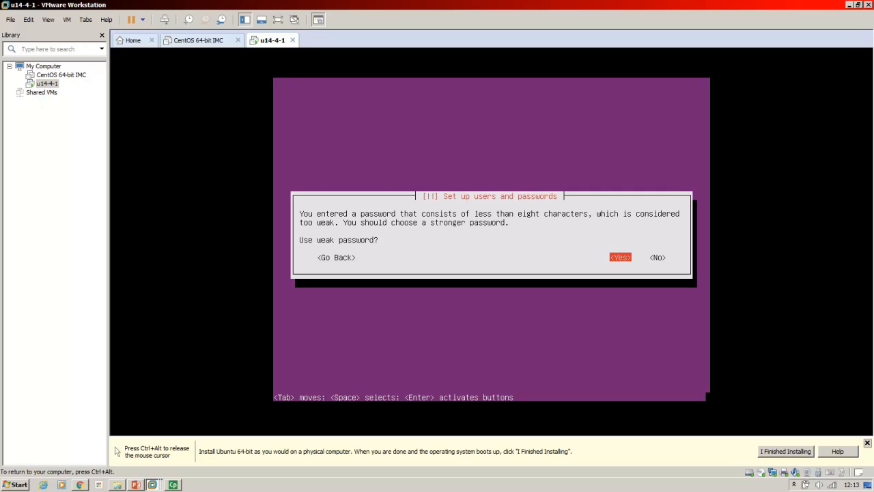
key(Return)
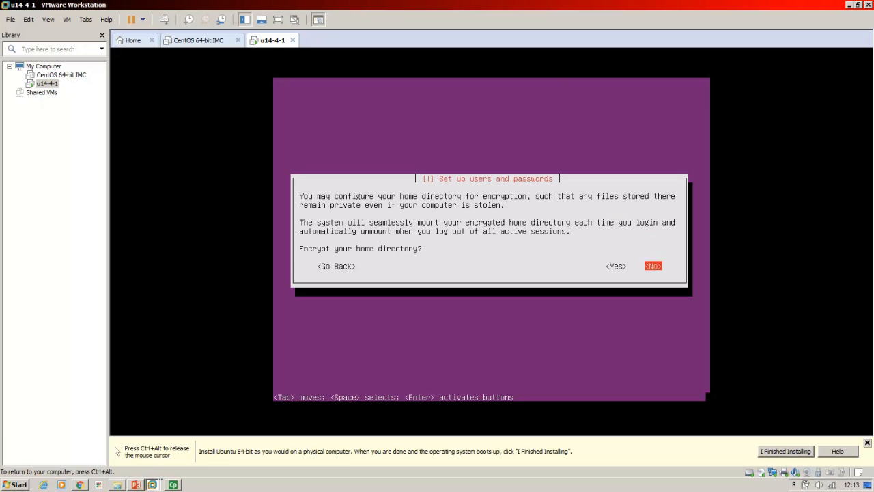
- Decline home directory encryption and accept Europe/London as the time zone
key(Return)
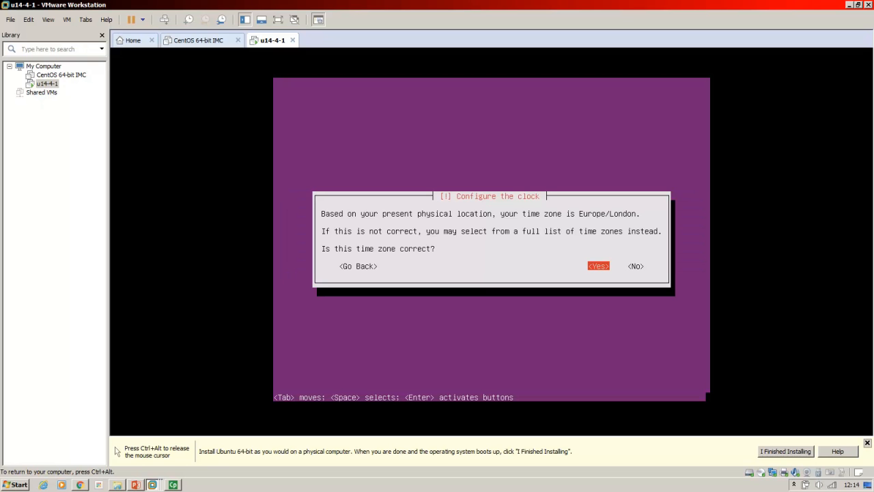
key(Return)
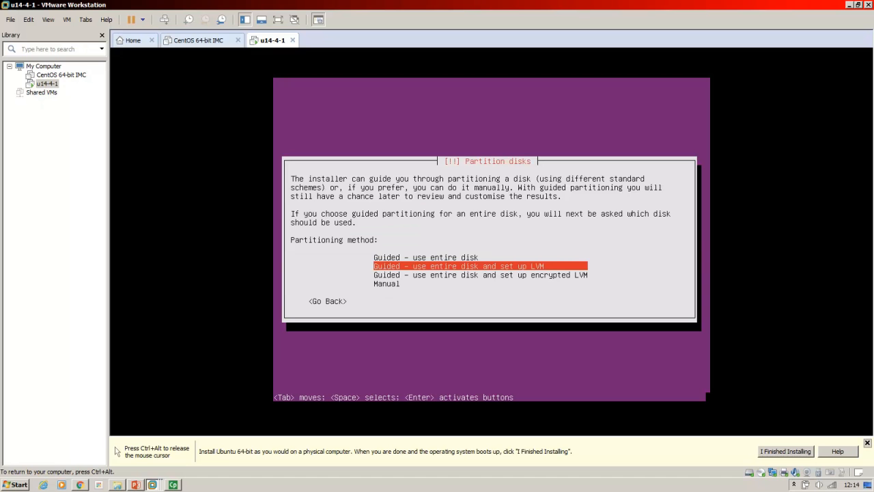
- Choose guided partitioning of the entire sda disk with LVM, and write the partitioning scheme to configure LVM
key(Return)
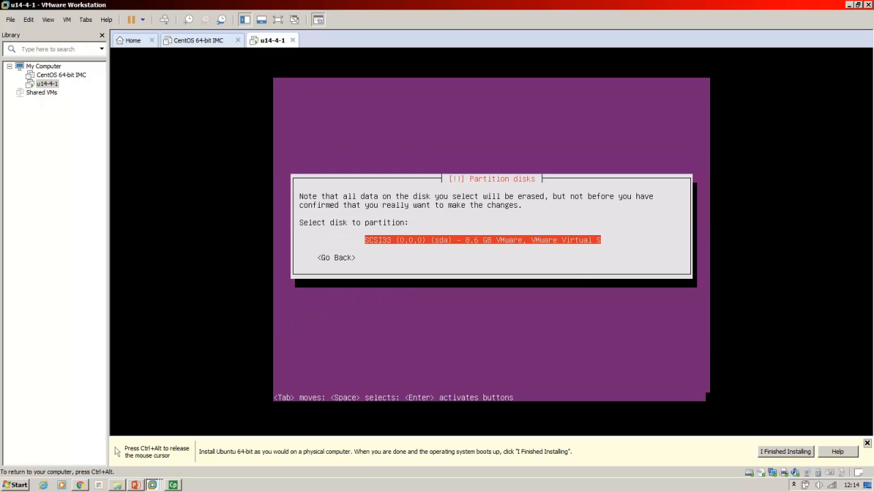
key(Return)
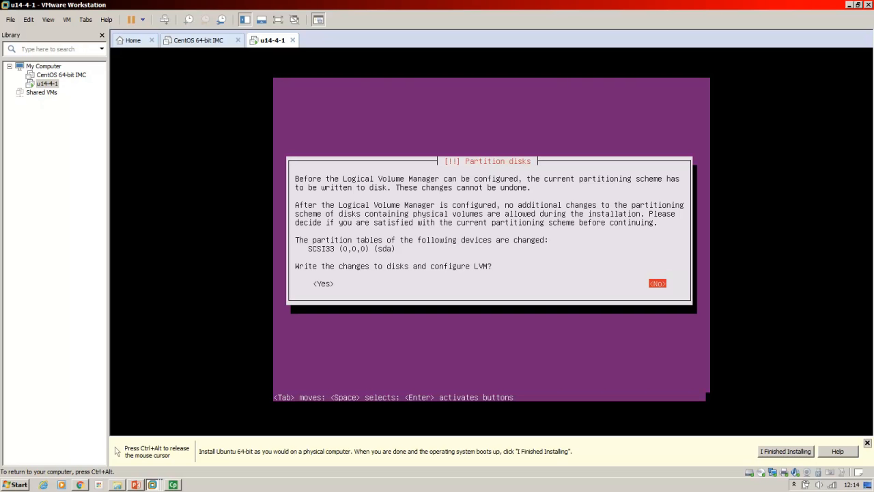
key(Tab)
key(Return)
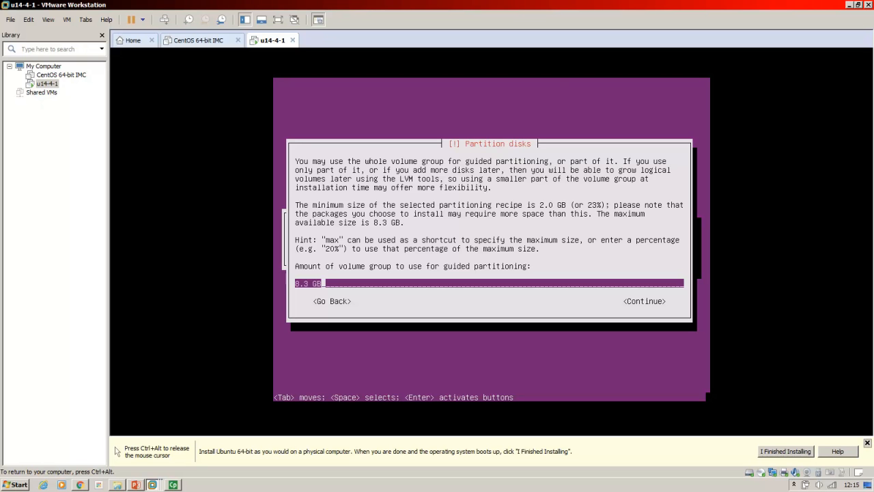
- Use 8.3 GB of the volume group for guided partitioning and write the changes to the disks
key(Tab)
key(Return)
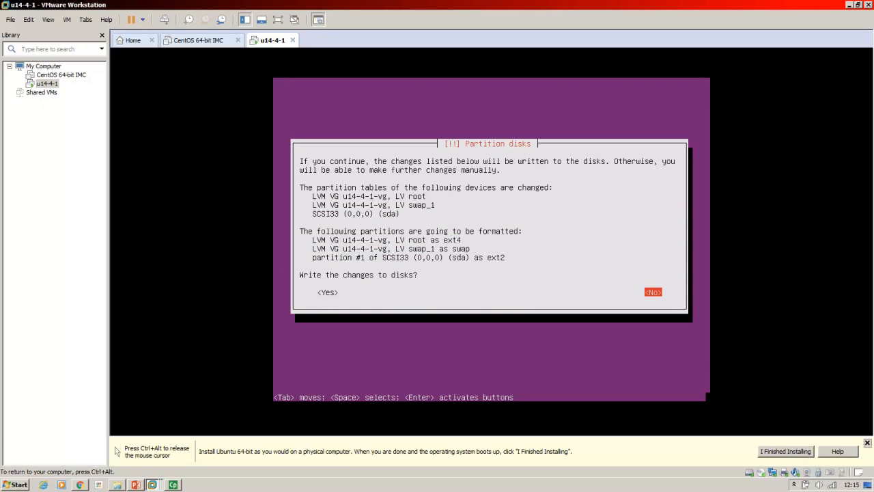
key(Tab)
key(Return)
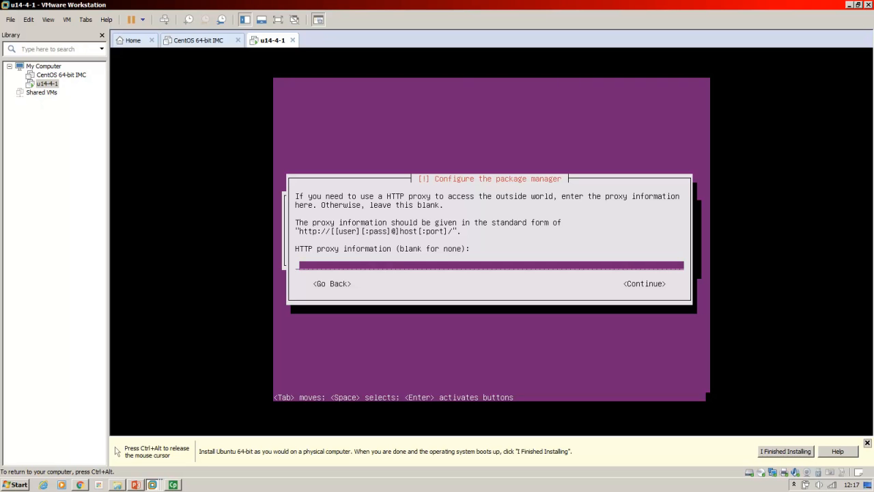
- Leave the HTTP proxy blank and choose no automatic updates for the system
key(Tab)
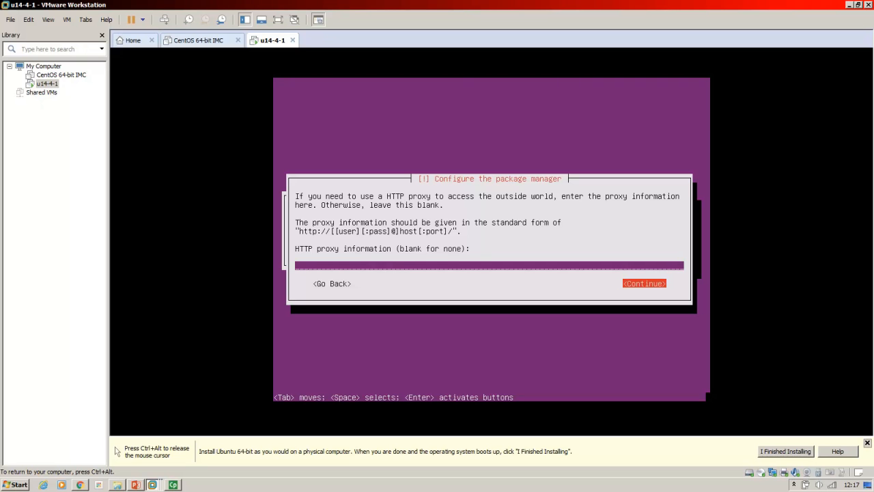
key(Return)
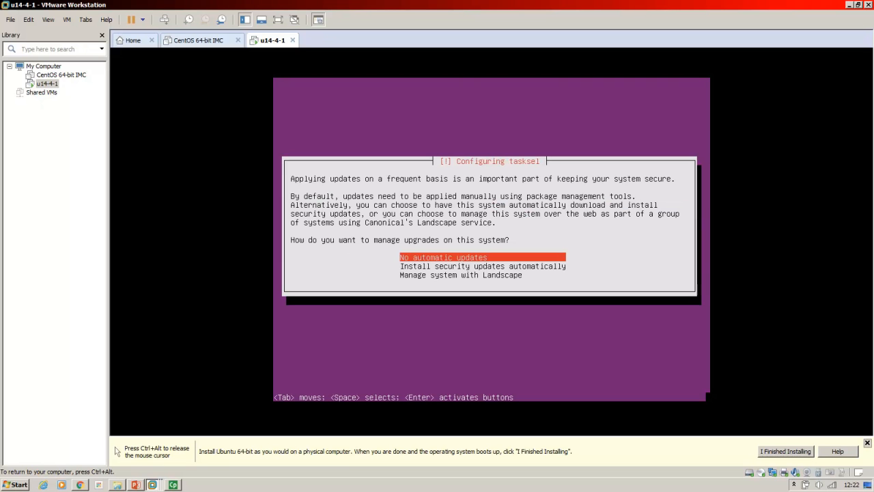
key(Return)
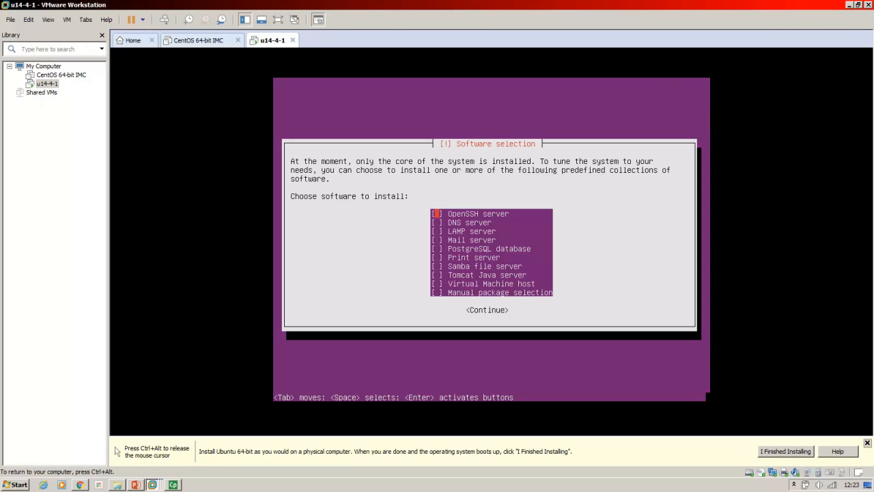
- Continue without extra software collections and complete the installation with GRUB on the master boot record, rebooting into the new system
key(Tab)
key(Return)
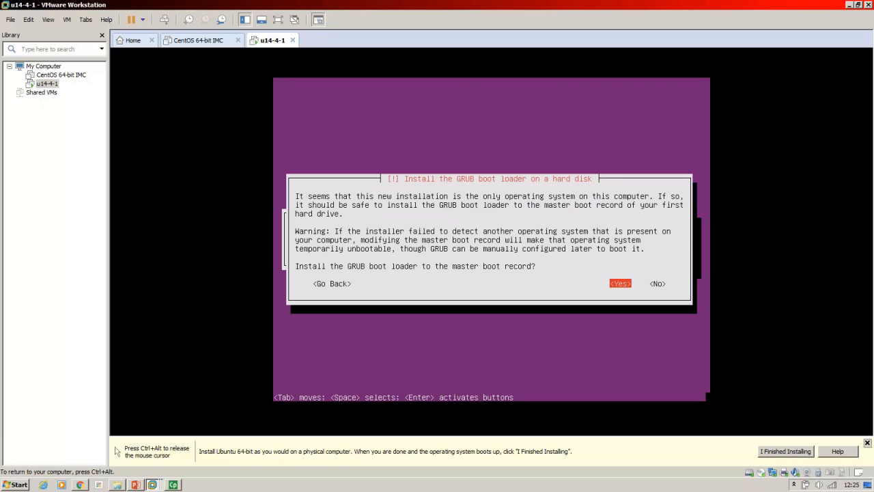
key(Return)
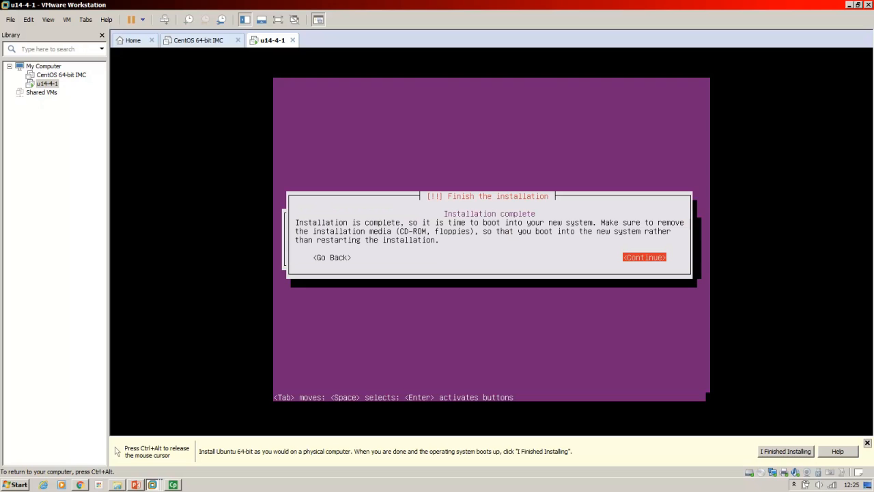
key(Return)
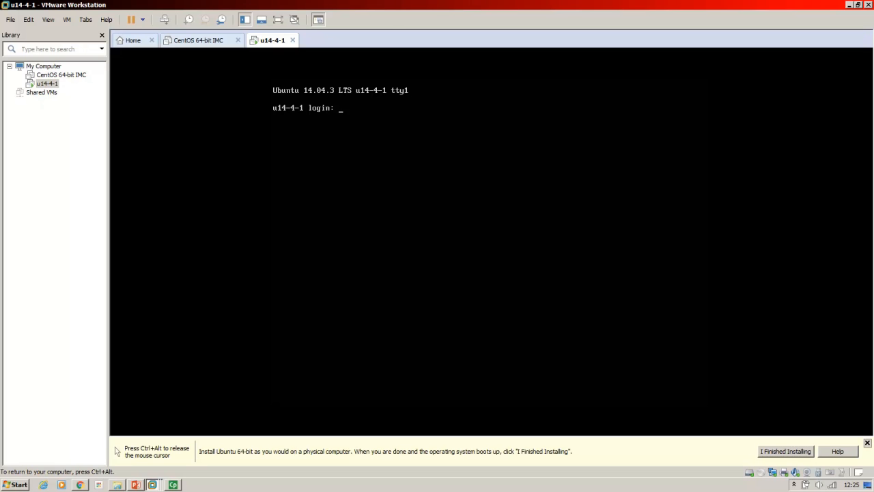
- Log in to the u14-4-1 console with the new account's username and password
text(joe)
key(Return)
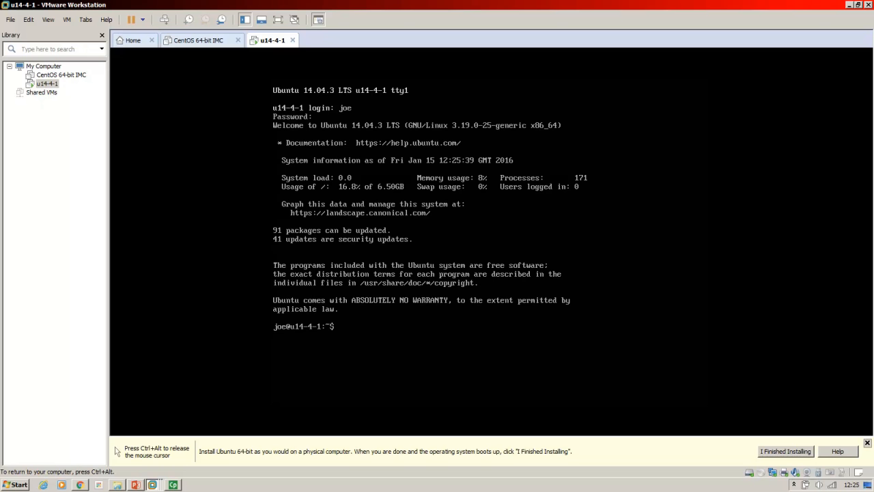
key(Return)
key(Return)
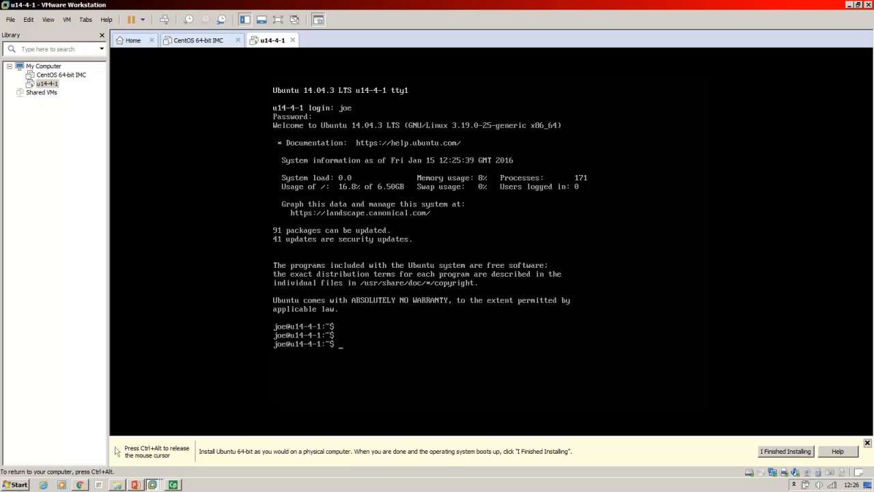